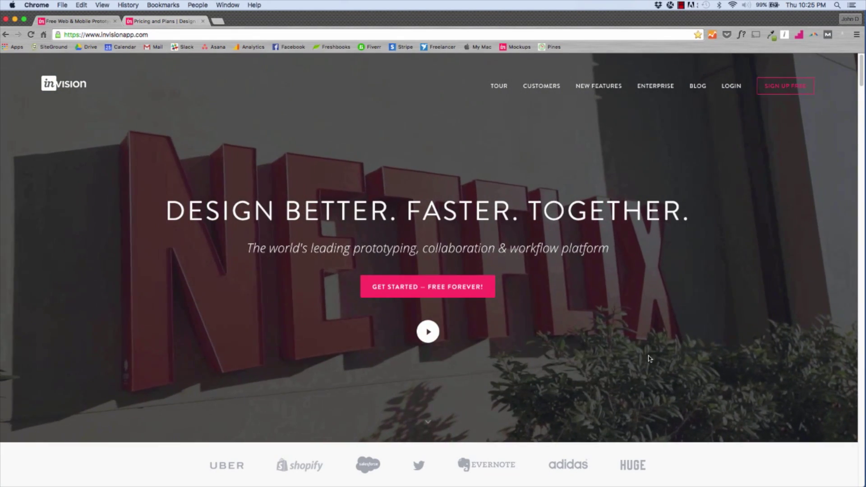
Step: Browse InVision's Pricing and Plans page, then log in to the InVision account
key(super+l)
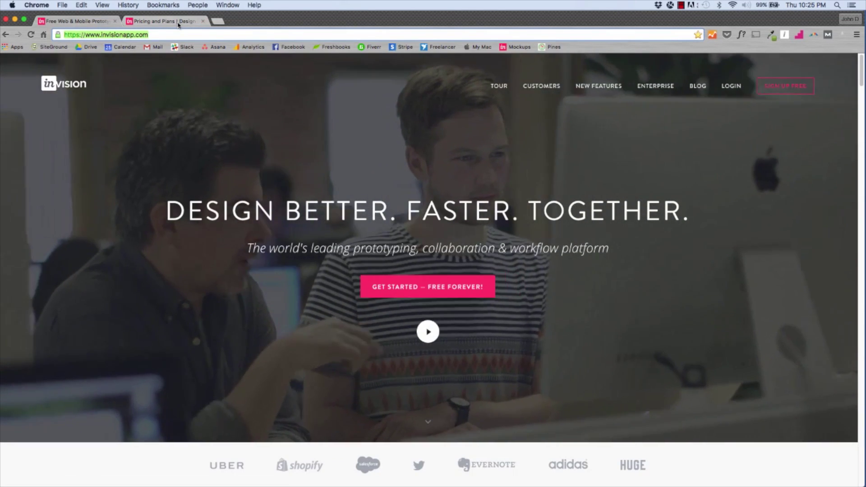
click(162, 21)
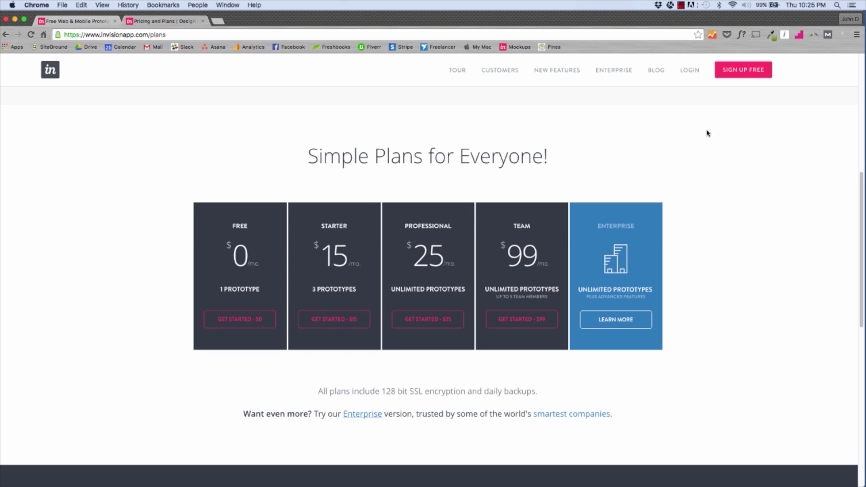
click(695, 72)
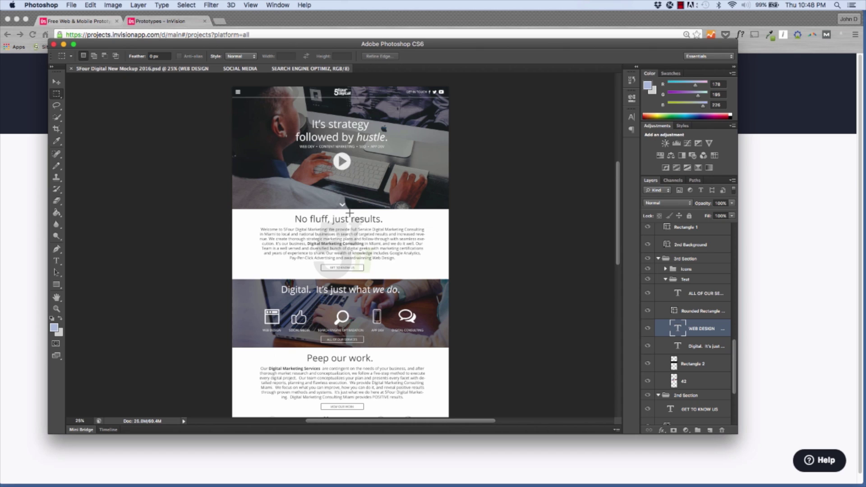
Step: Bring the InVision My Prototypes page in front of Photoshop and open the prototype search
click(790, 245)
click(165, 169)
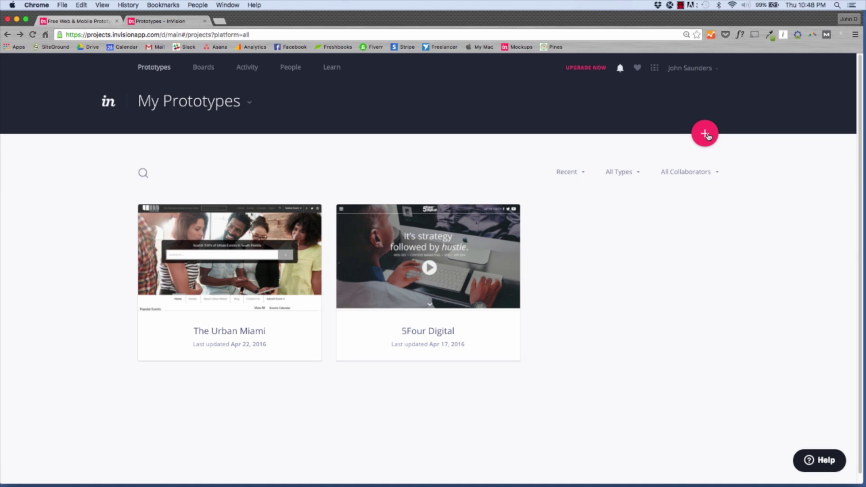
Step: Create a new prototype named 'Test' with the Desktop (Web) device type
click(707, 134)
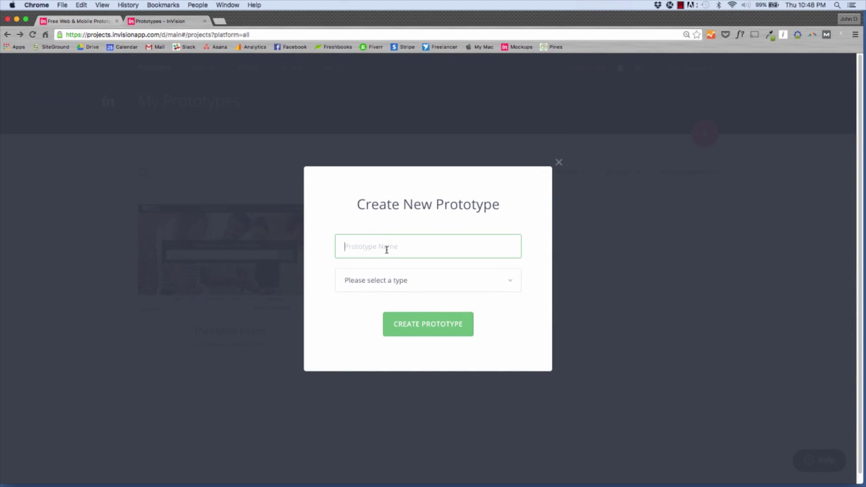
text(Test)
click(475, 289)
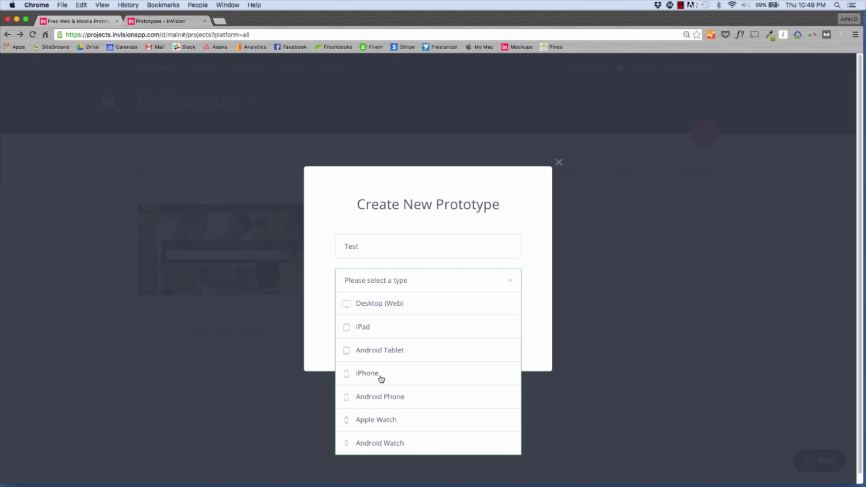
click(395, 305)
click(419, 328)
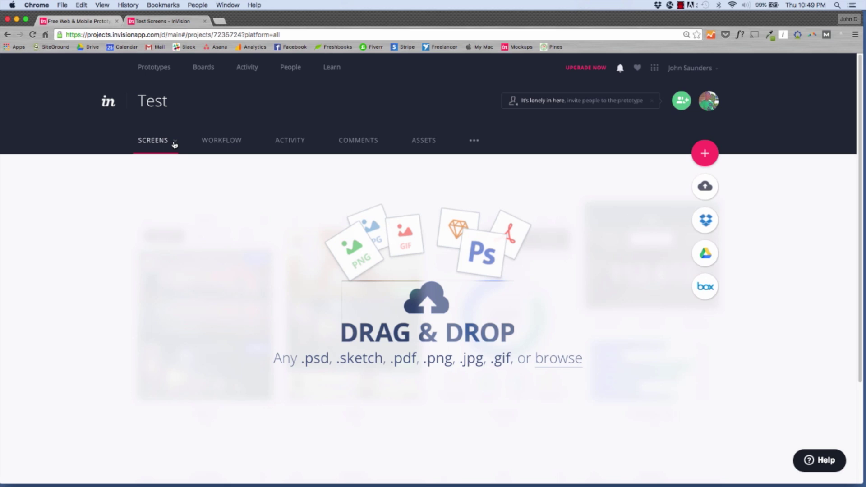
Step: Open the 5Four Digital prototype, scroll through its eight screens, and show its Workflow board
click(158, 71)
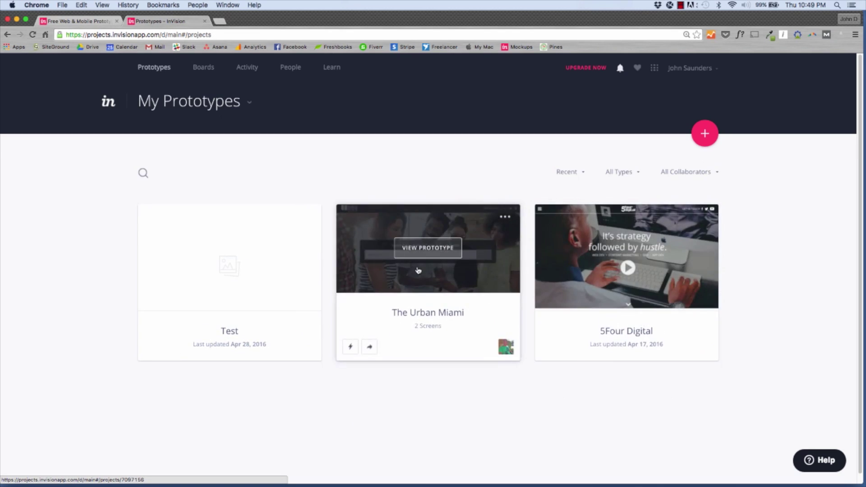
click(633, 252)
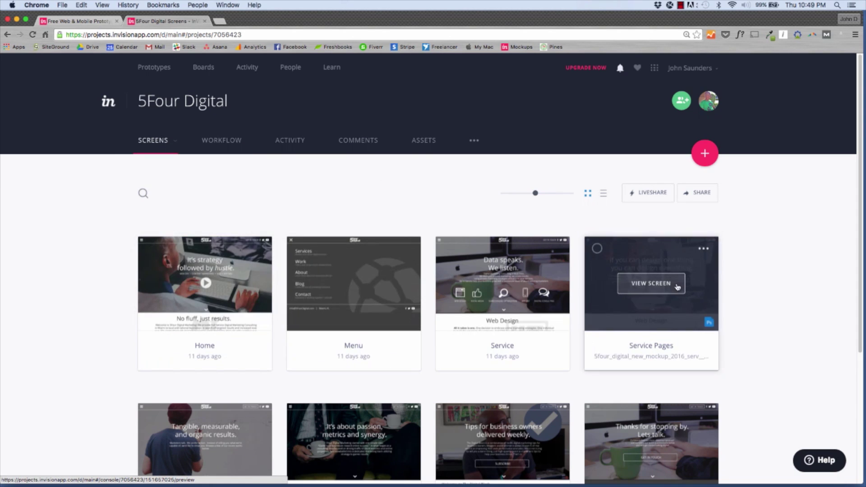
scroll(760, 364, down, 1)
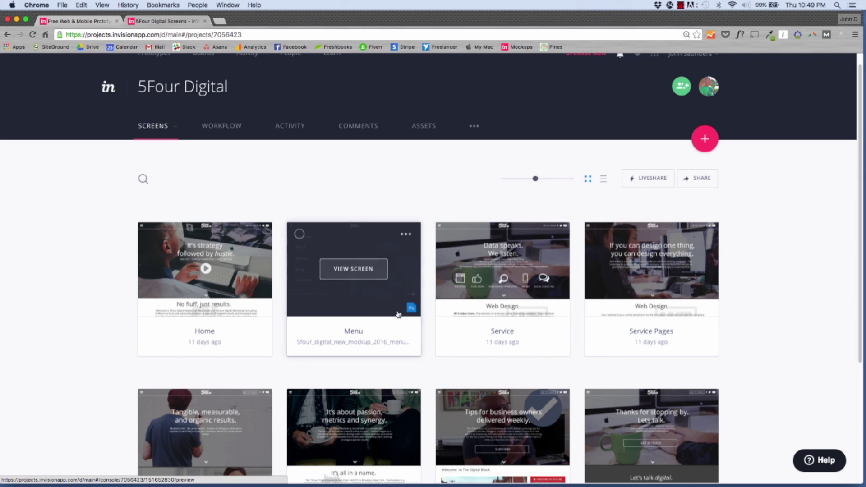
mouse_move(413, 306)
scroll(361, 330, down, 3)
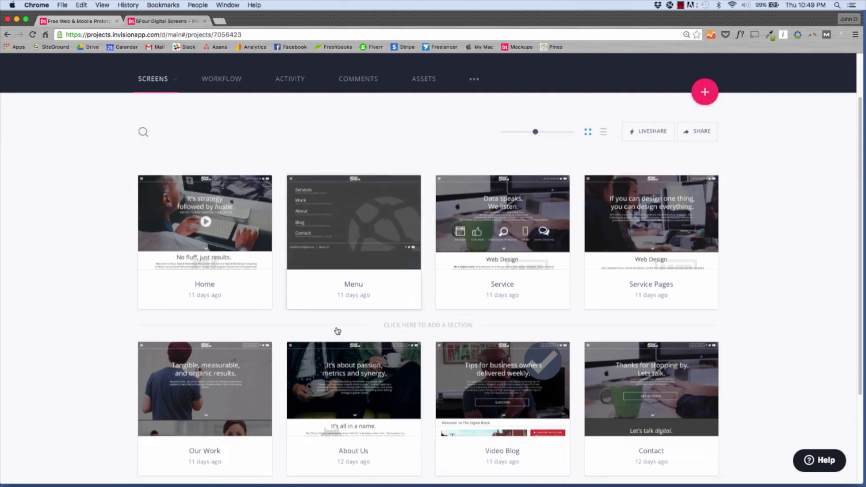
scroll(359, 326, up, 4)
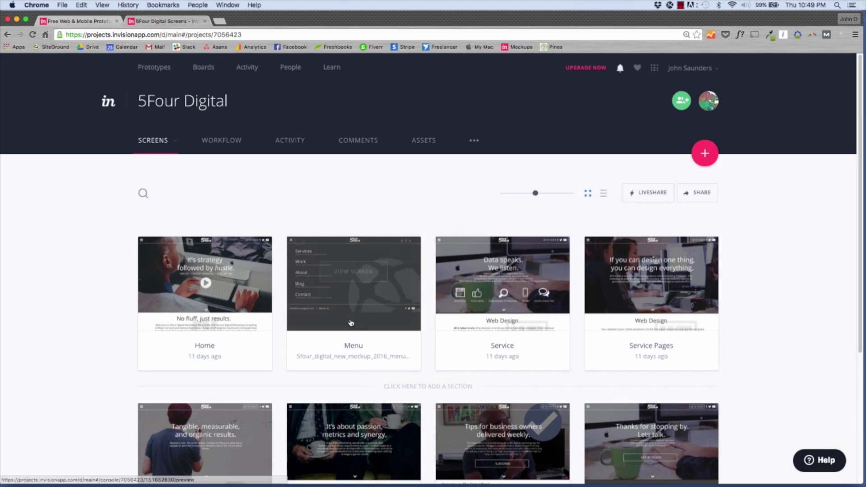
click(222, 144)
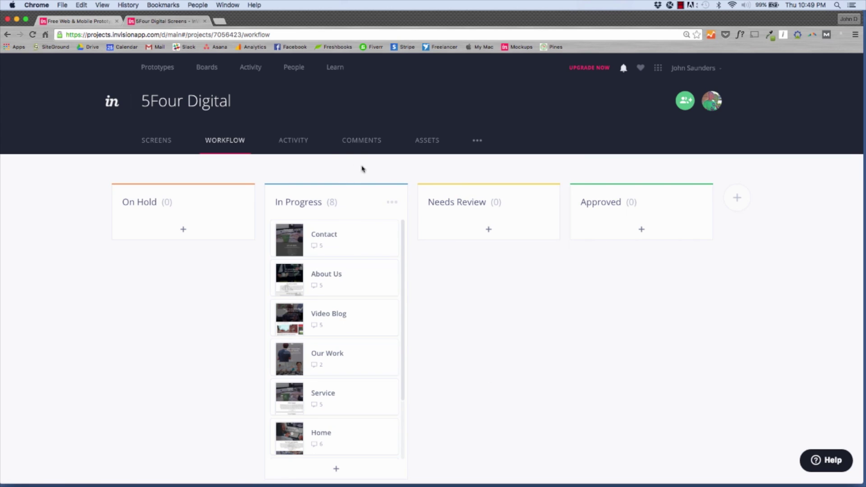
Step: Scroll the 5Four Digital Activity feed, check the Comments tab, then go back to Screens
click(302, 144)
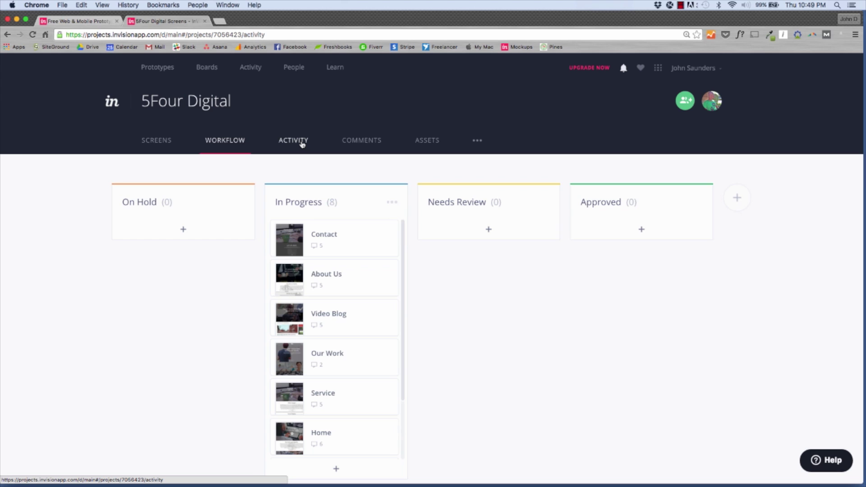
scroll(518, 357, down, 2)
scroll(518, 357, down, 10)
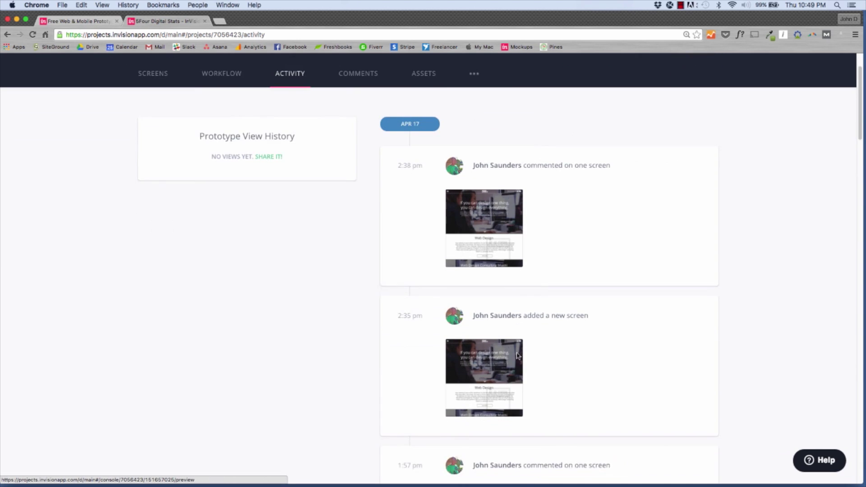
scroll(378, 149, up, 12)
click(375, 142)
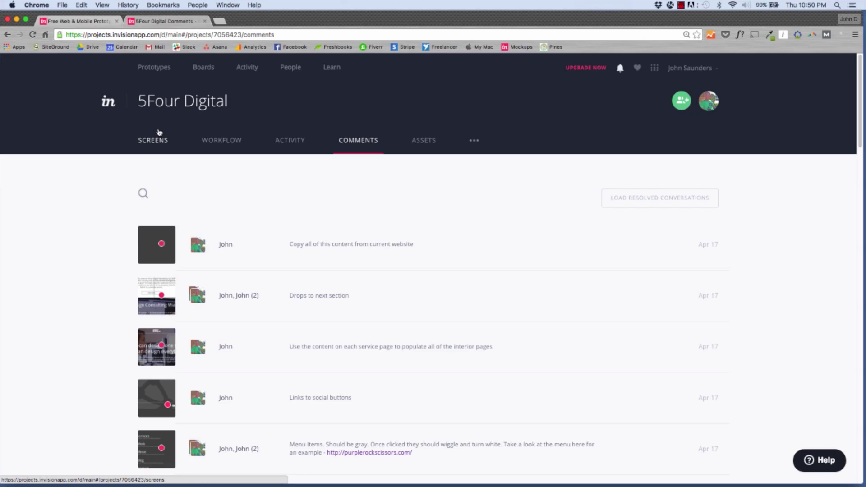
click(149, 141)
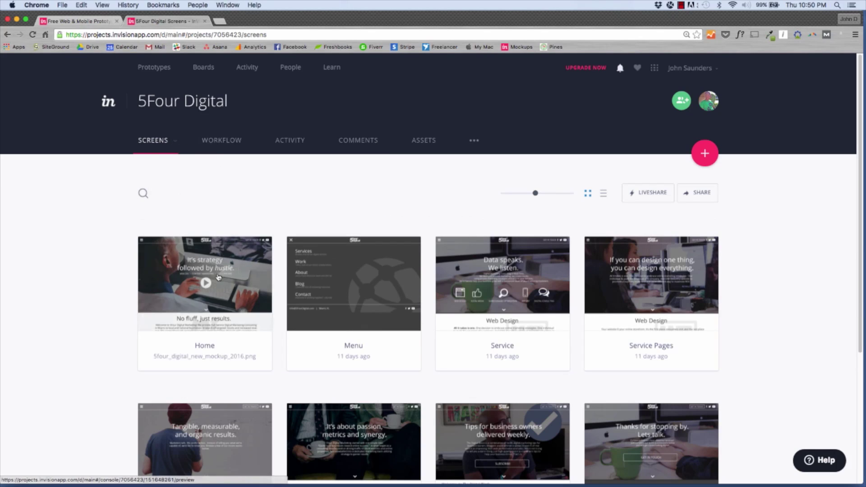
Step: Preview the Home screen, select its private share URL in Share Prototype, then close it
click(212, 288)
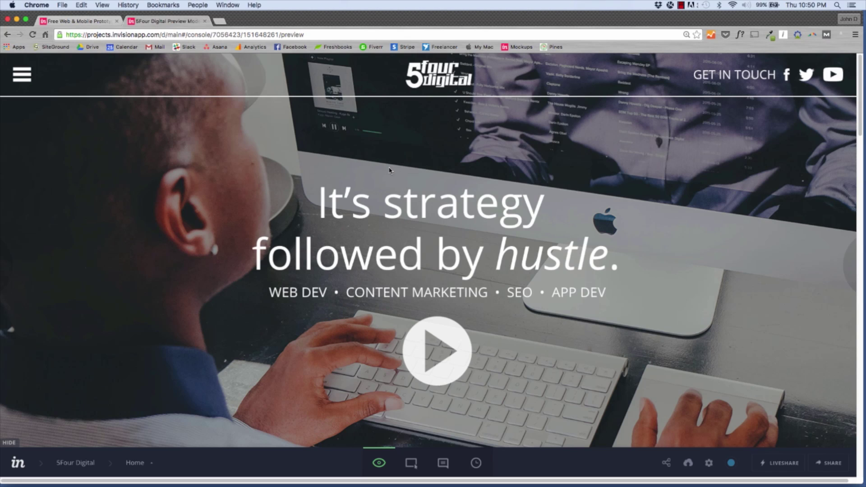
click(829, 463)
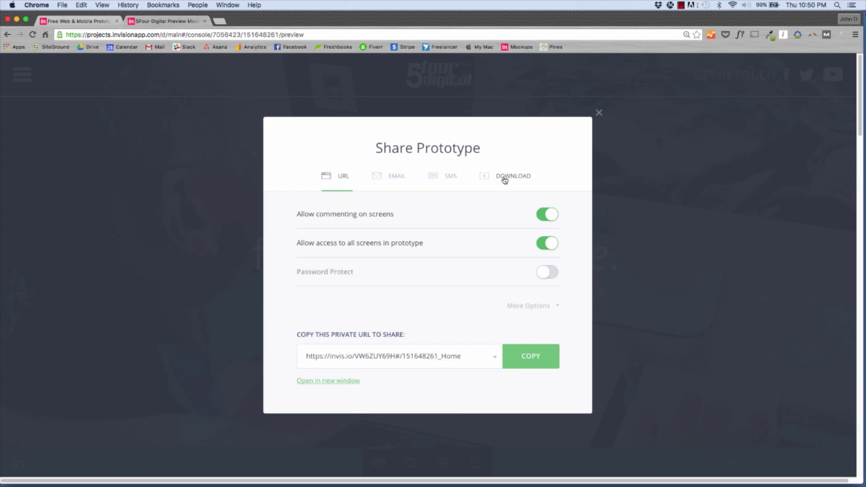
triple_click(387, 357)
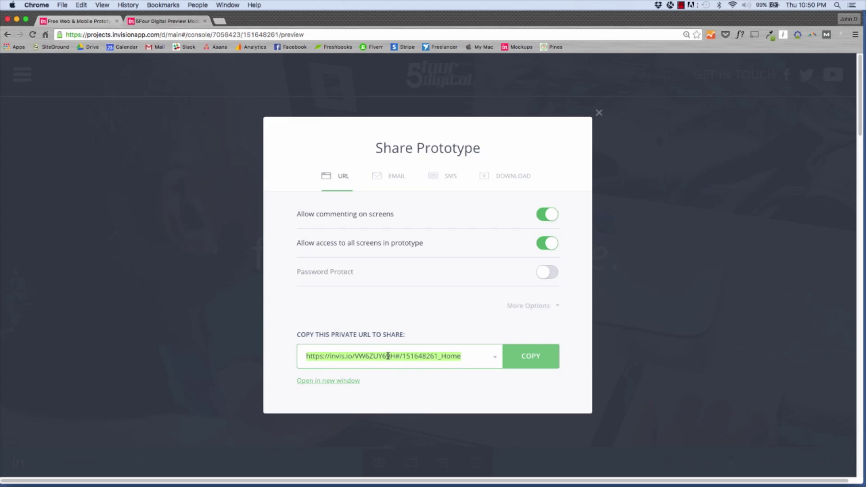
click(600, 112)
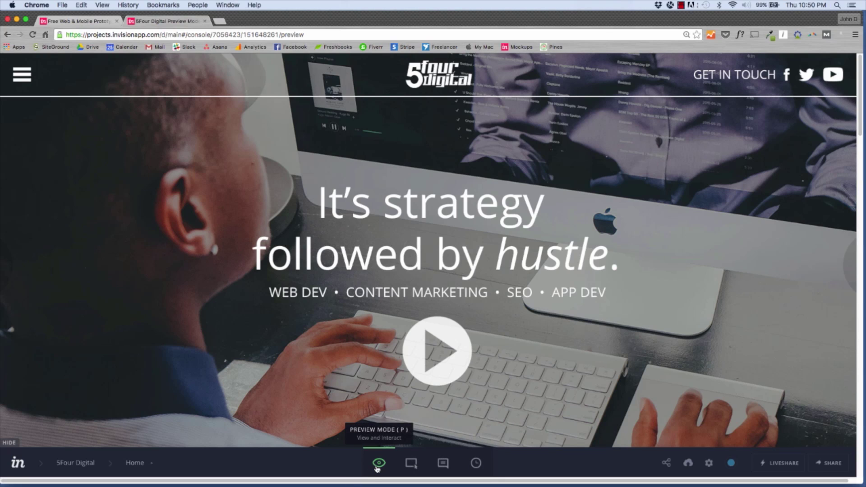
Step: Scroll the Home preview, test the hamburger menu and Services link, then enter Build Mode
scroll(387, 333, down, 5)
scroll(387, 333, down, 15)
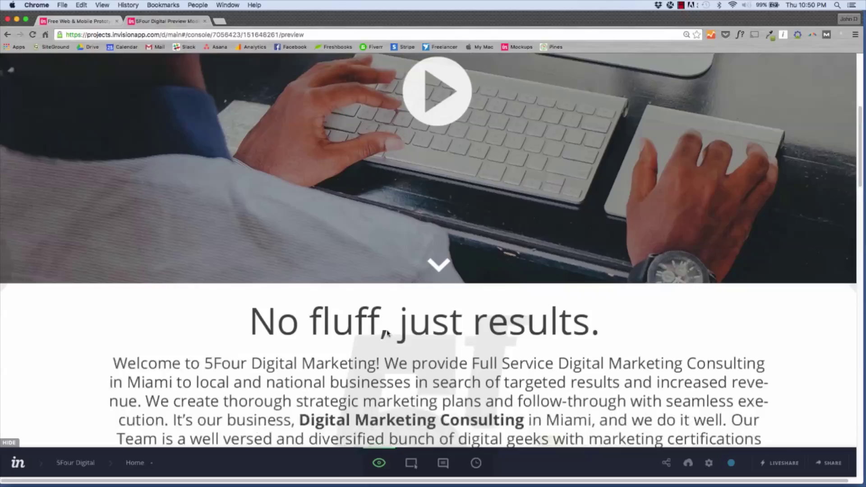
scroll(387, 333, down, 8)
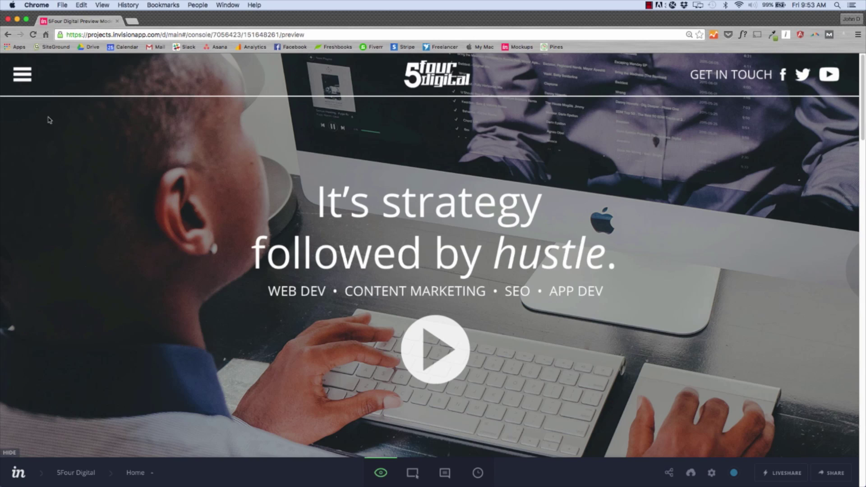
click(21, 75)
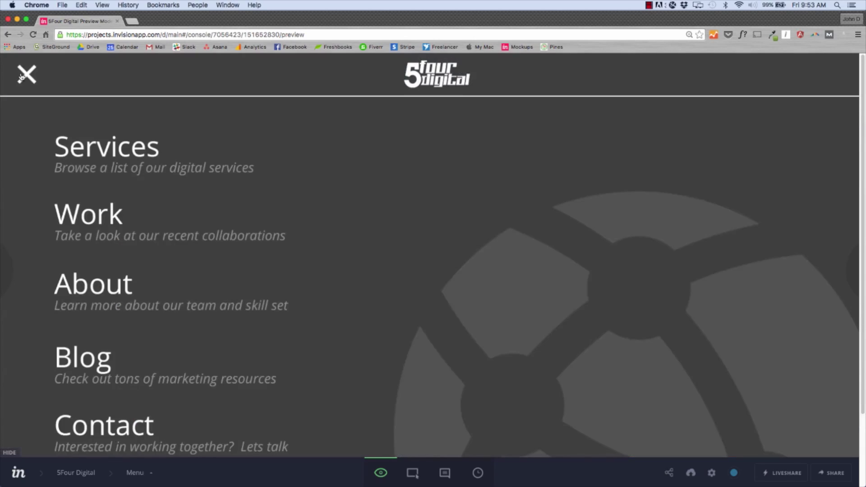
click(21, 76)
click(21, 76)
click(27, 75)
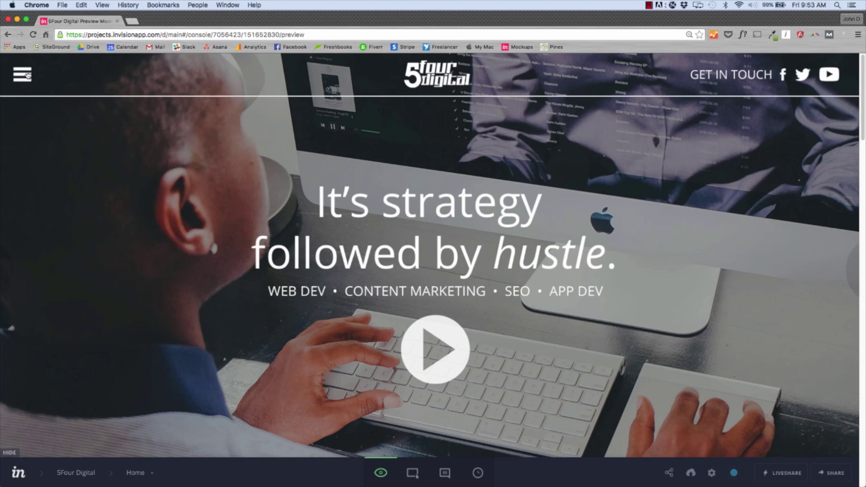
click(27, 74)
click(136, 143)
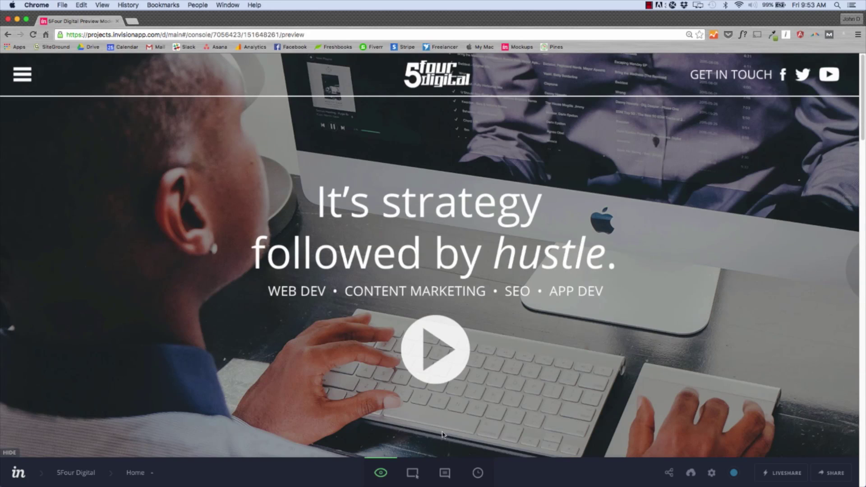
click(417, 473)
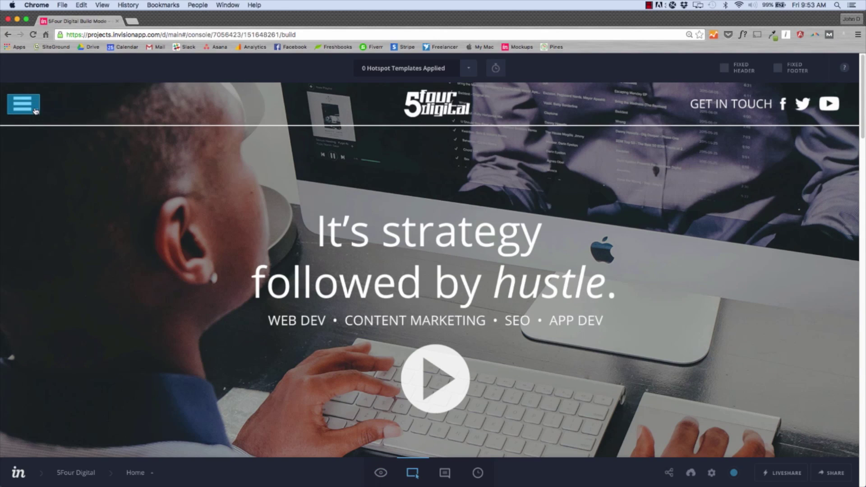
Step: Link the hamburger hotspot to the Menu screen, then return to Preview mode
click(28, 107)
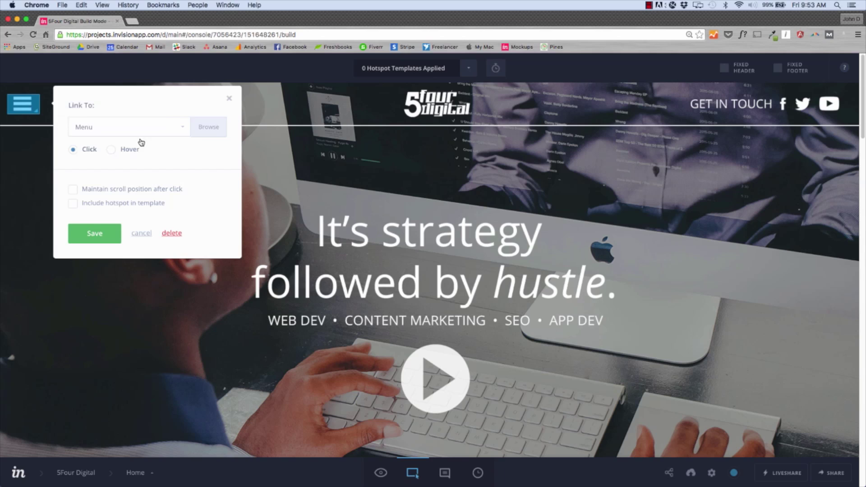
click(174, 132)
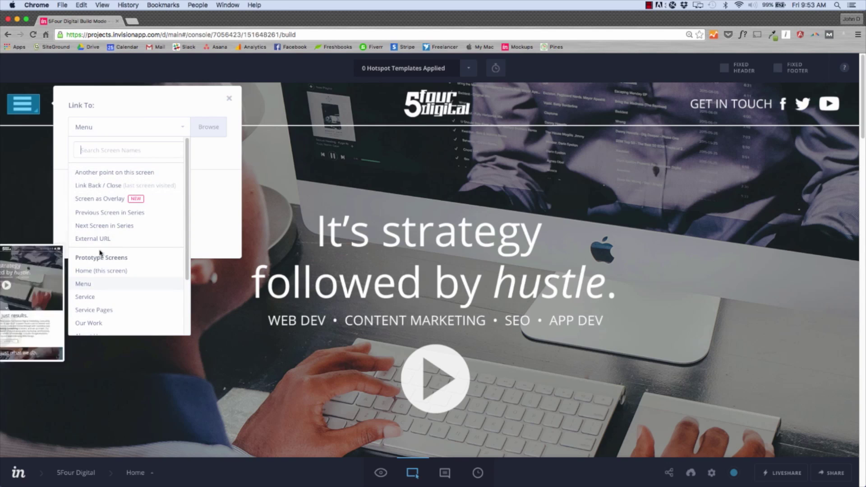
click(148, 132)
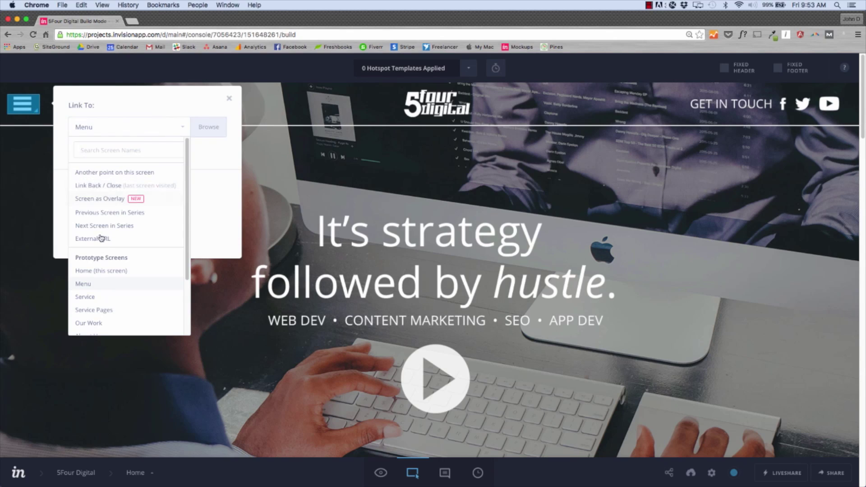
mouse_move(86, 293)
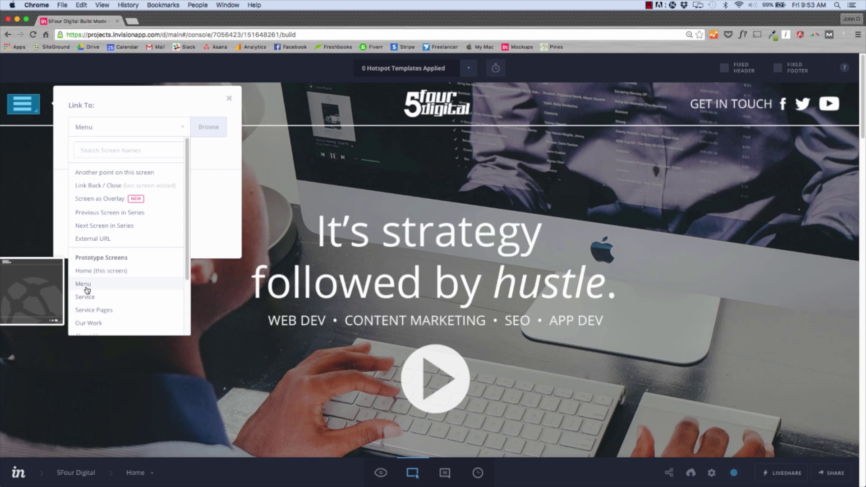
click(87, 289)
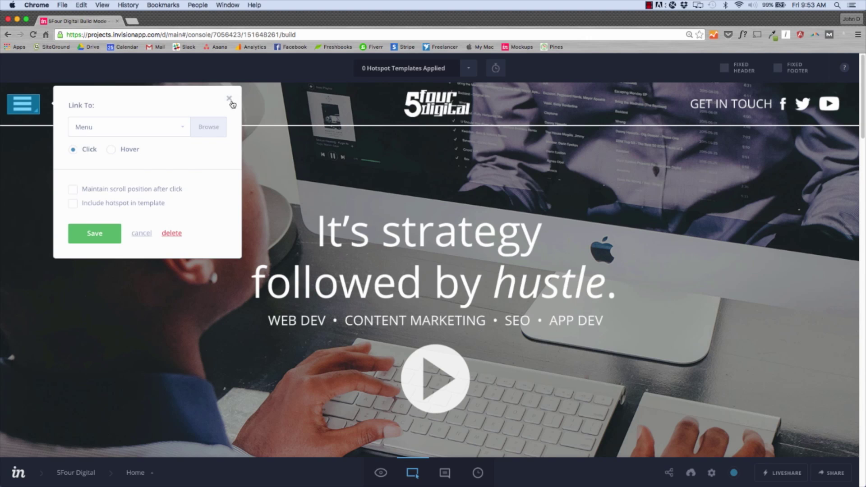
click(229, 98)
click(385, 476)
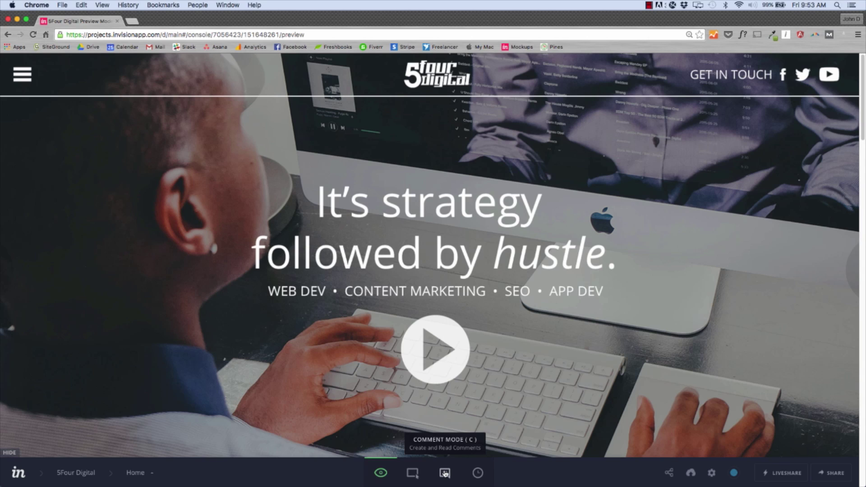
Step: Pin a comment reading 'Make sure logo is white' on the 5four digital logo and post it
click(445, 473)
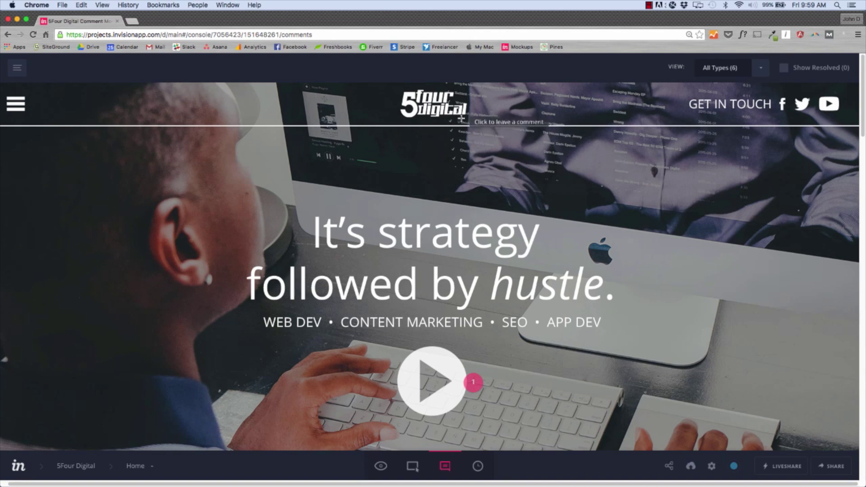
click(455, 105)
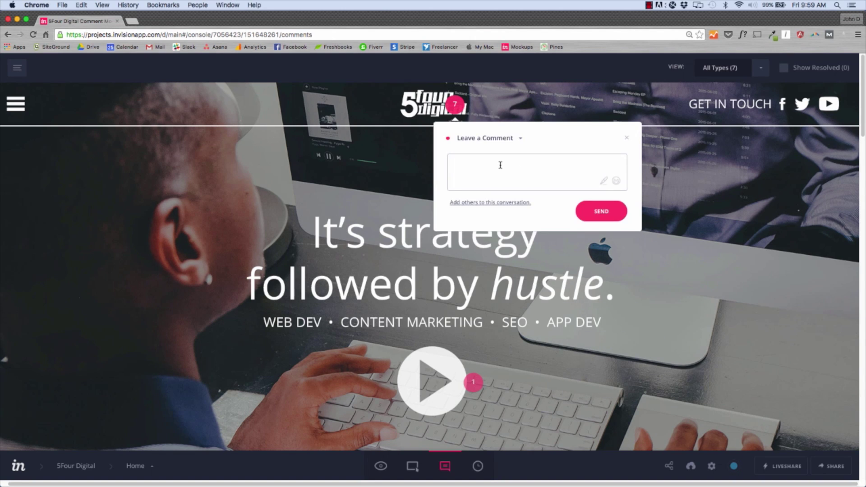
text(Make sure logo is white)
click(596, 209)
click(452, 106)
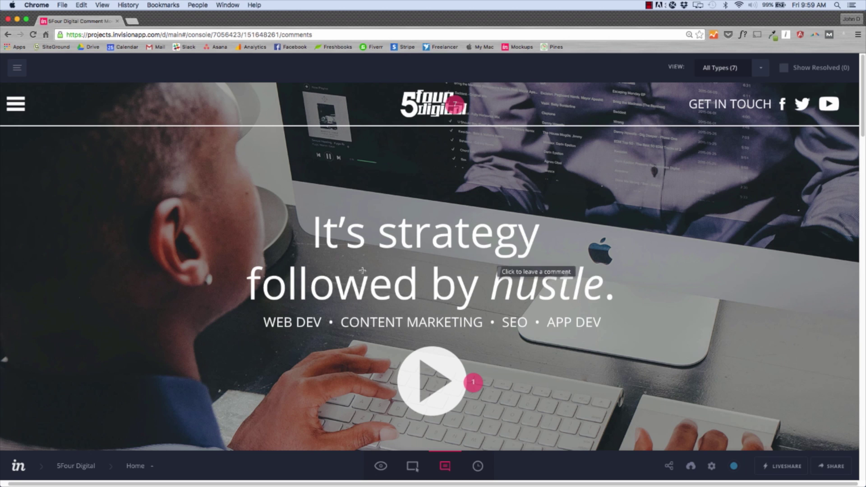
scroll(357, 270, down, 10)
scroll(357, 270, down, 15)
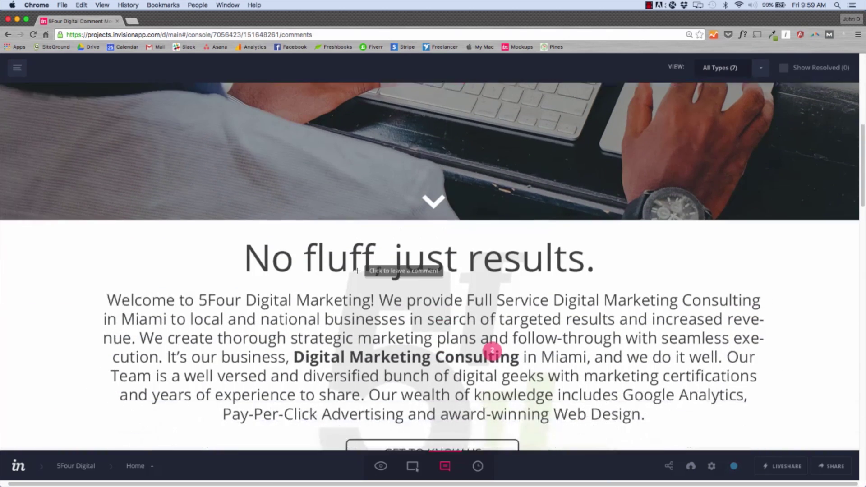
scroll(358, 290, down, 5)
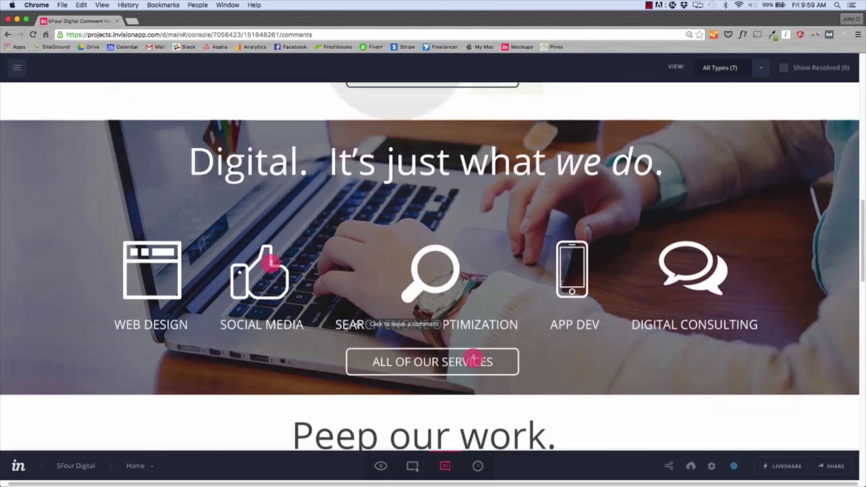
click(269, 262)
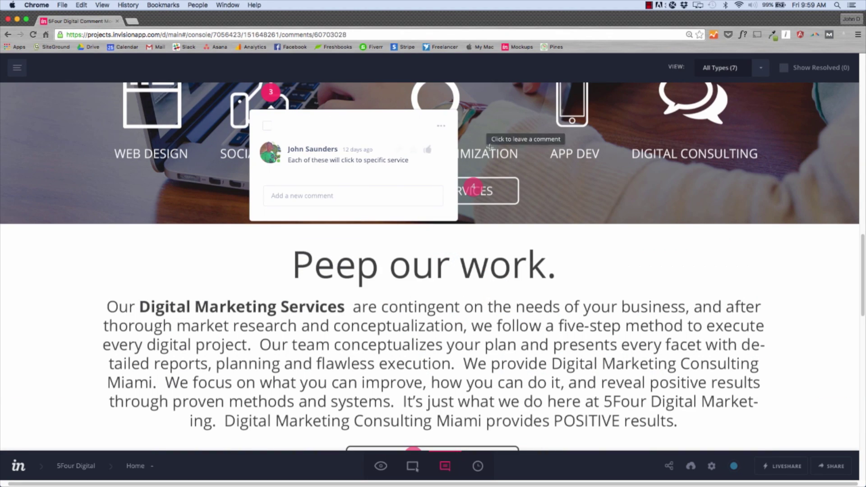
click(473, 187)
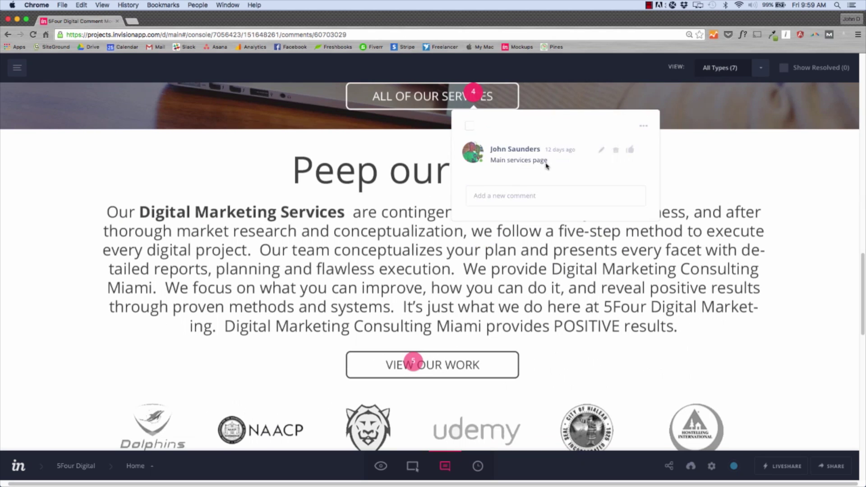
scroll(388, 120, up, 1)
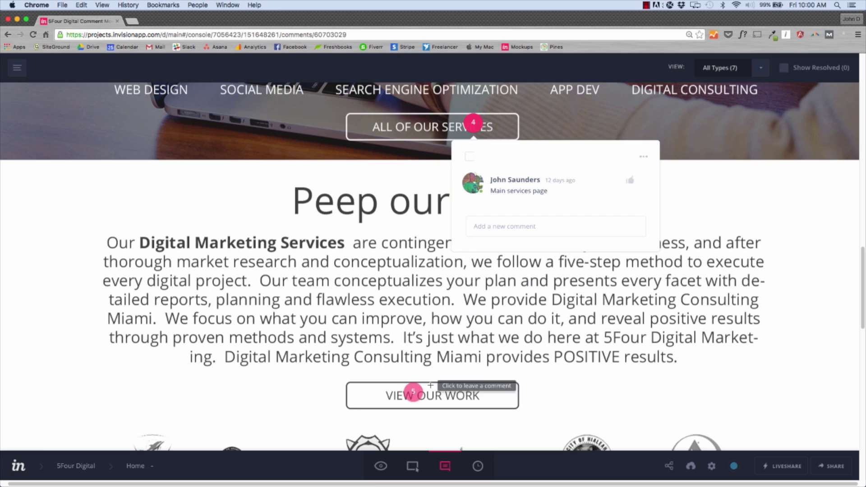
scroll(412, 381, down, 3)
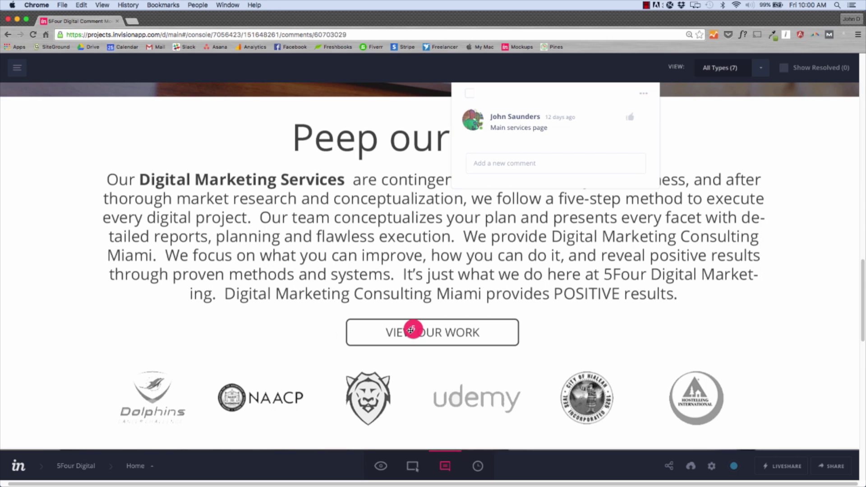
scroll(411, 330, down, 5)
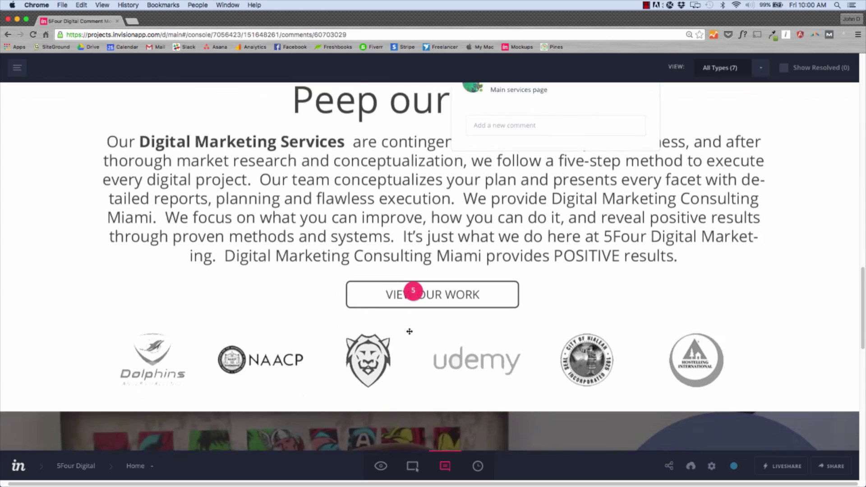
scroll(409, 332, down, 10)
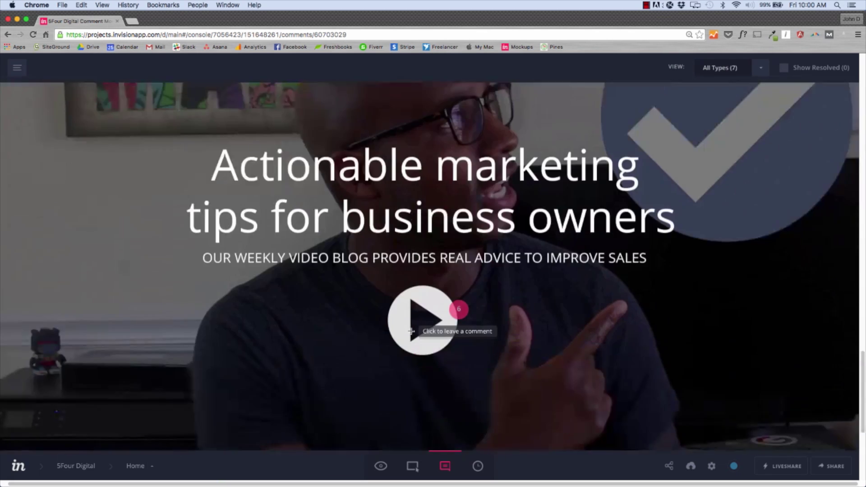
Step: View the Home screen's version history, then open its Configuration settings
click(477, 468)
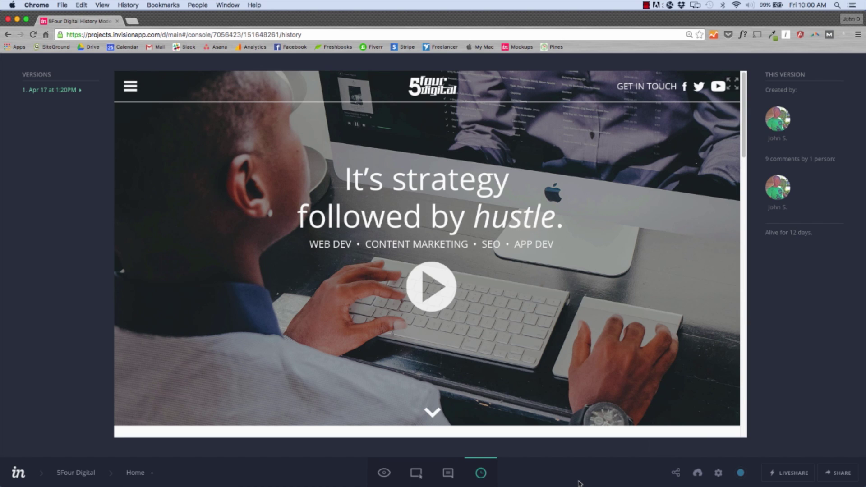
click(719, 474)
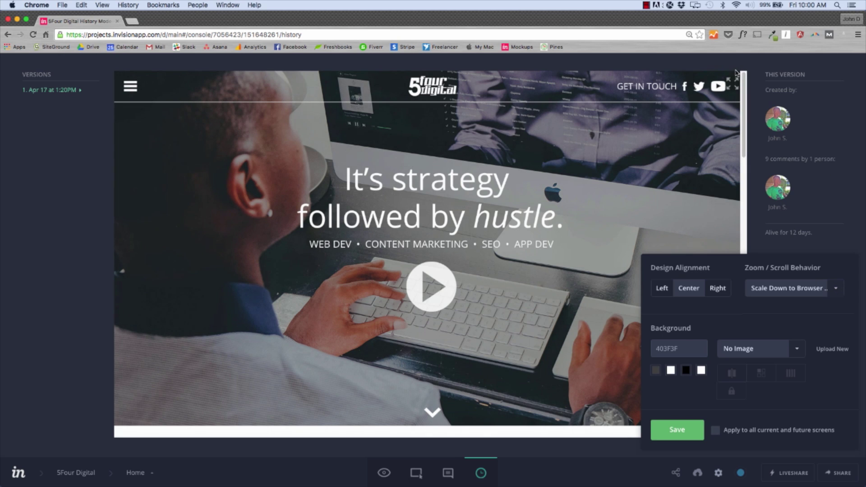
Step: Close the Configuration panel, switch to Preview Mode, then briefly reopen and dismiss the configuration settings
click(829, 71)
click(384, 473)
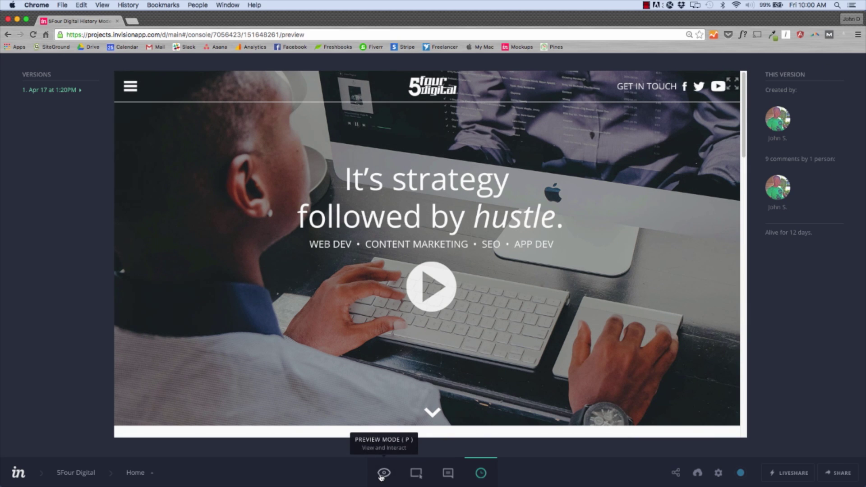
click(713, 475)
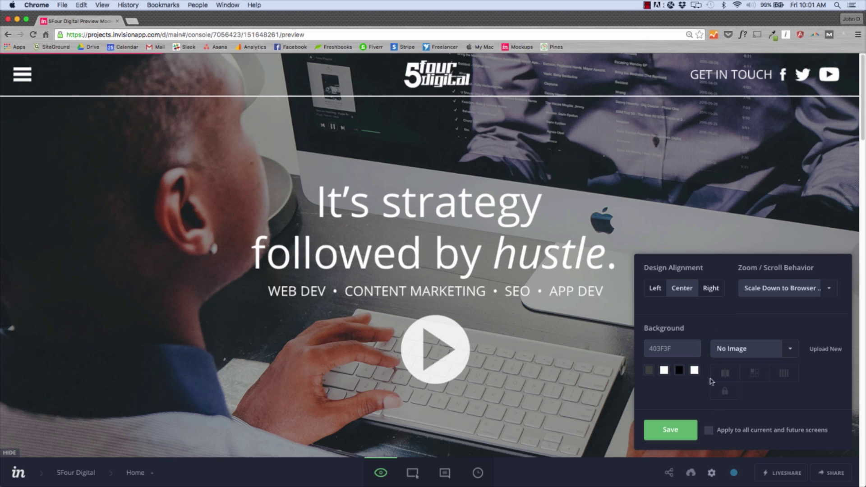
click(713, 237)
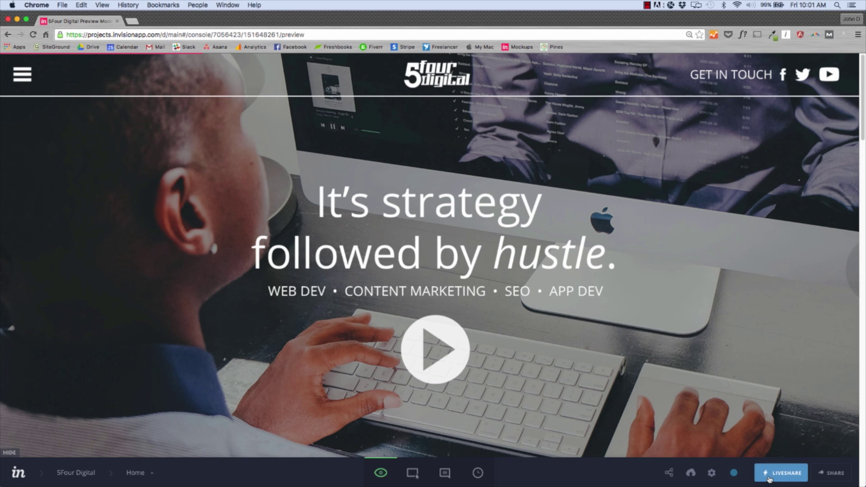
Step: Go through the LiveShare intro screens and start a LiveShare session for the 5Four Digital prototype
click(769, 479)
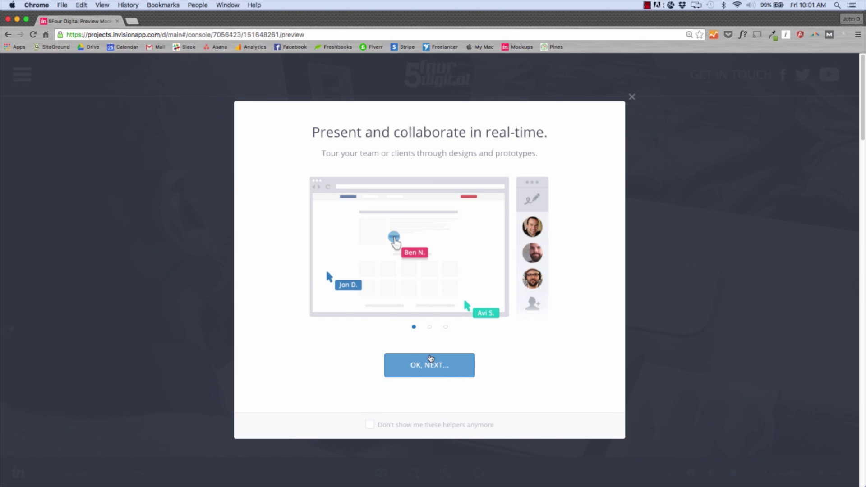
click(422, 366)
click(421, 369)
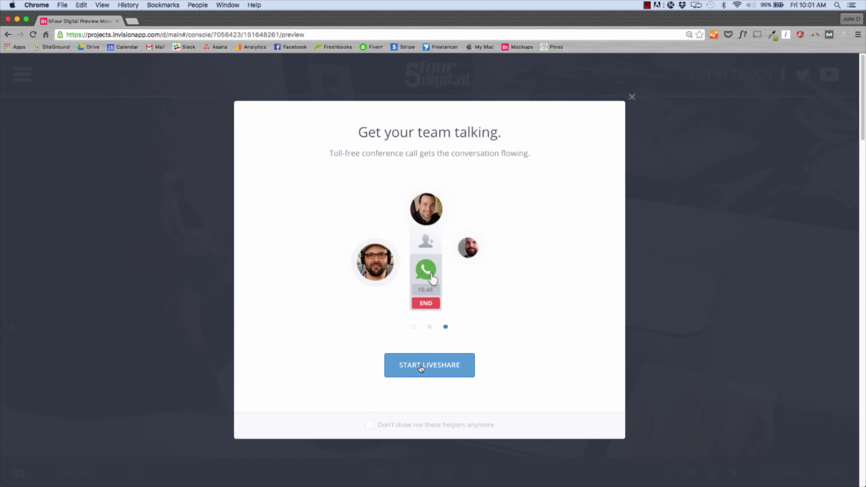
click(421, 369)
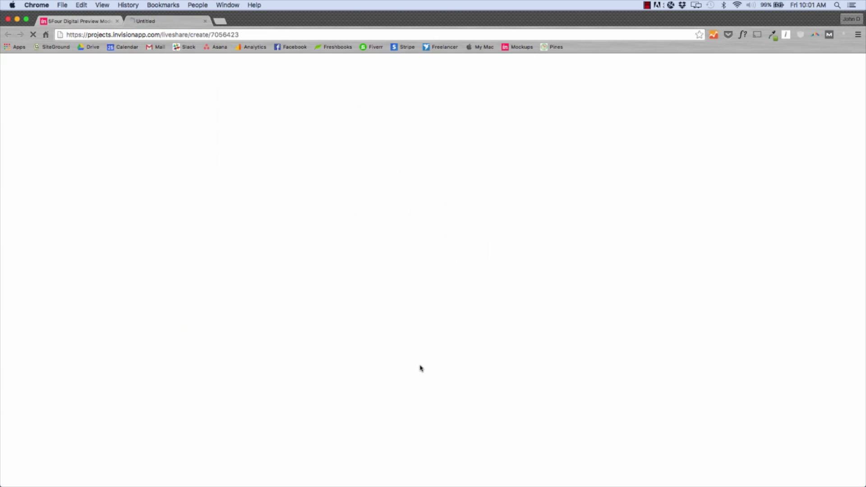